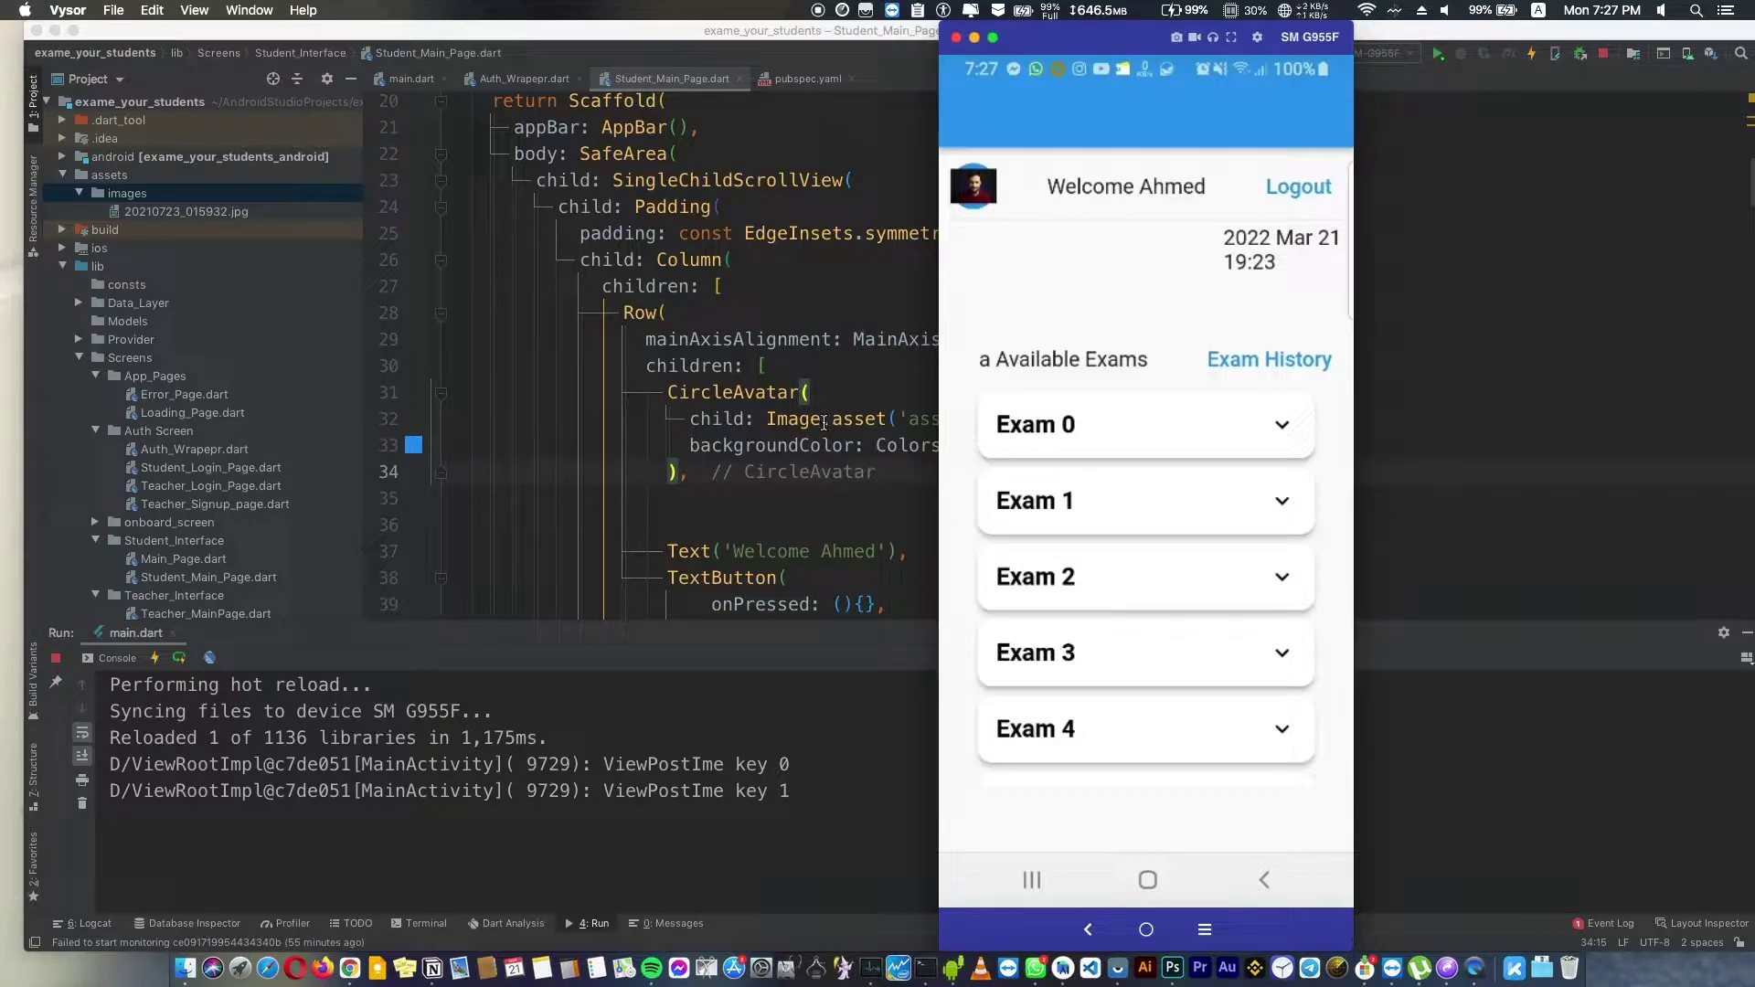
# - Add 'radius: 50,' to the CircleAvatar and hot reload so the photo circle grows
pyautogui.click(801, 394)
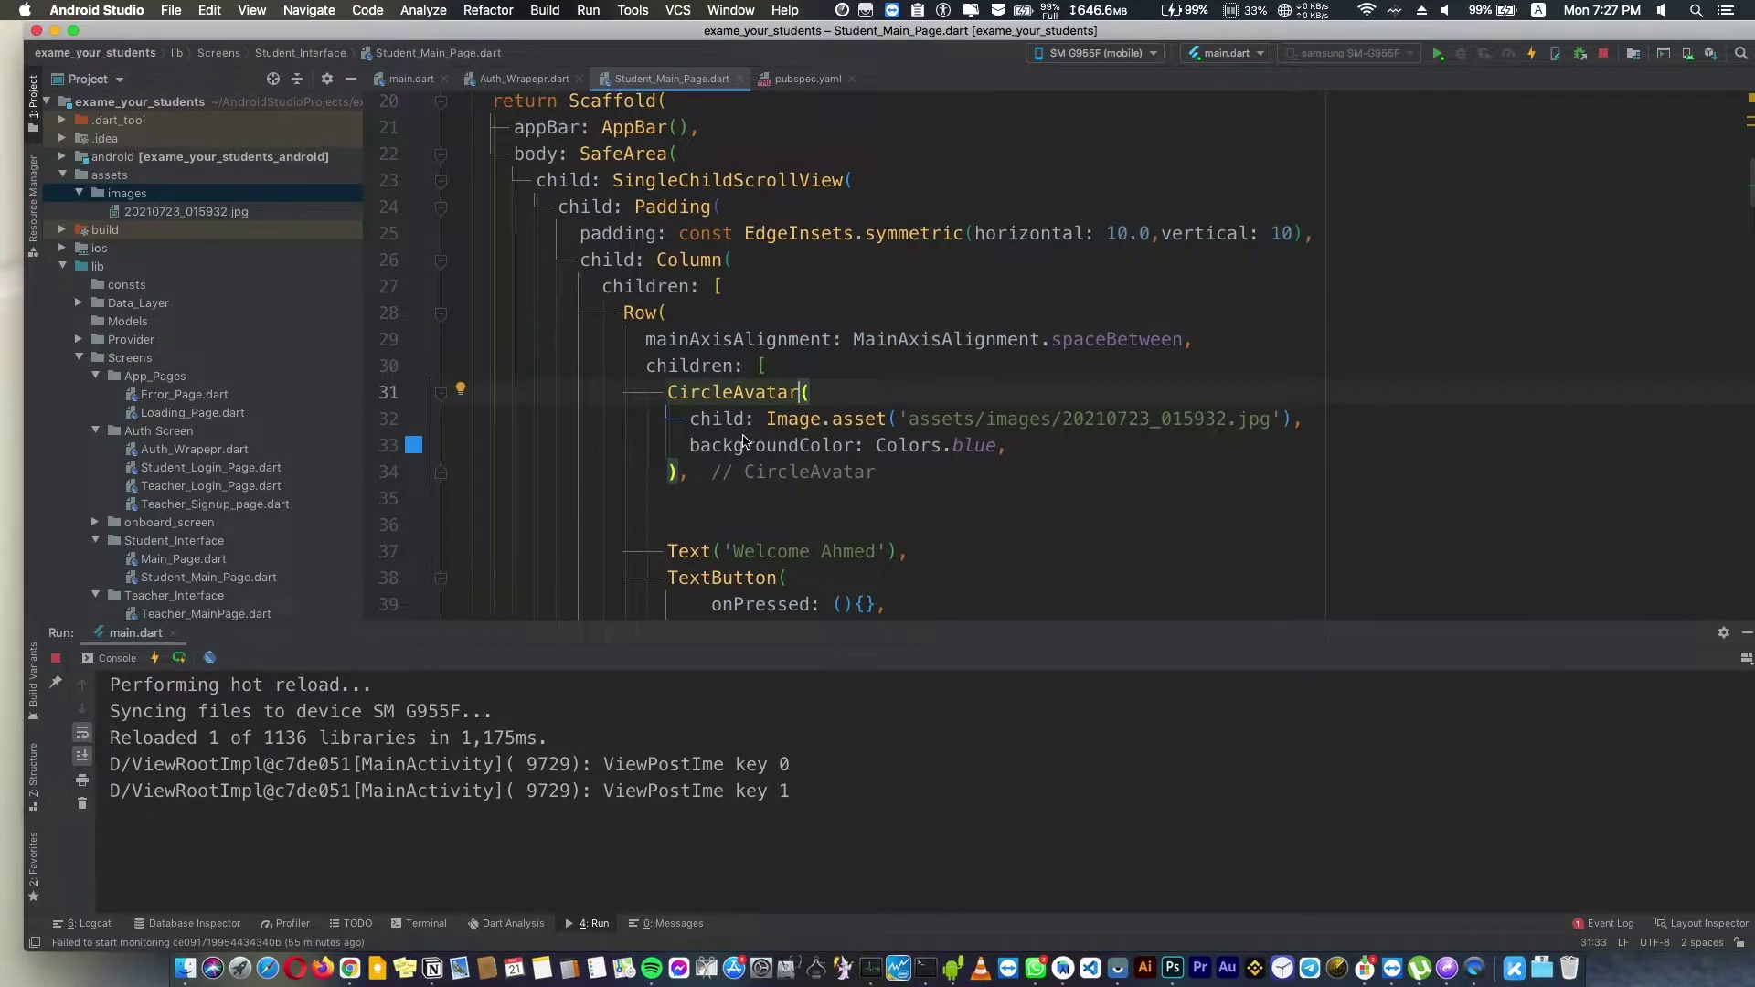
pyautogui.click(712, 428)
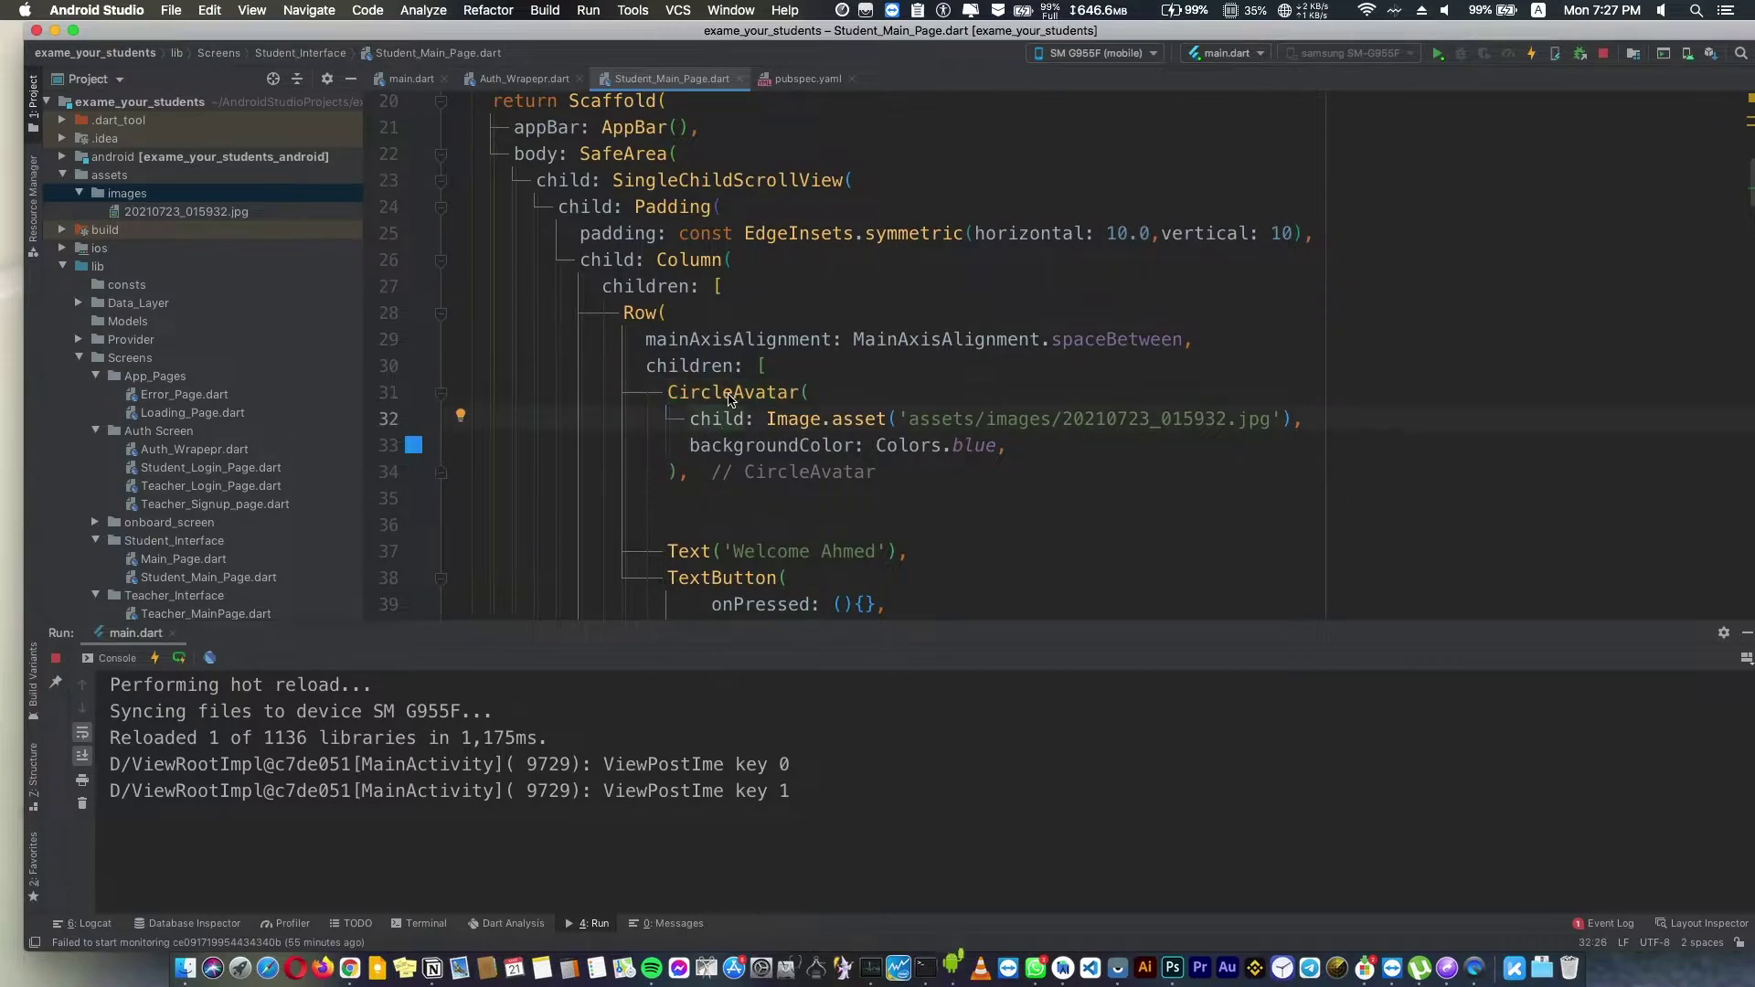
pyautogui.click(810, 394)
pyautogui.press('Return')
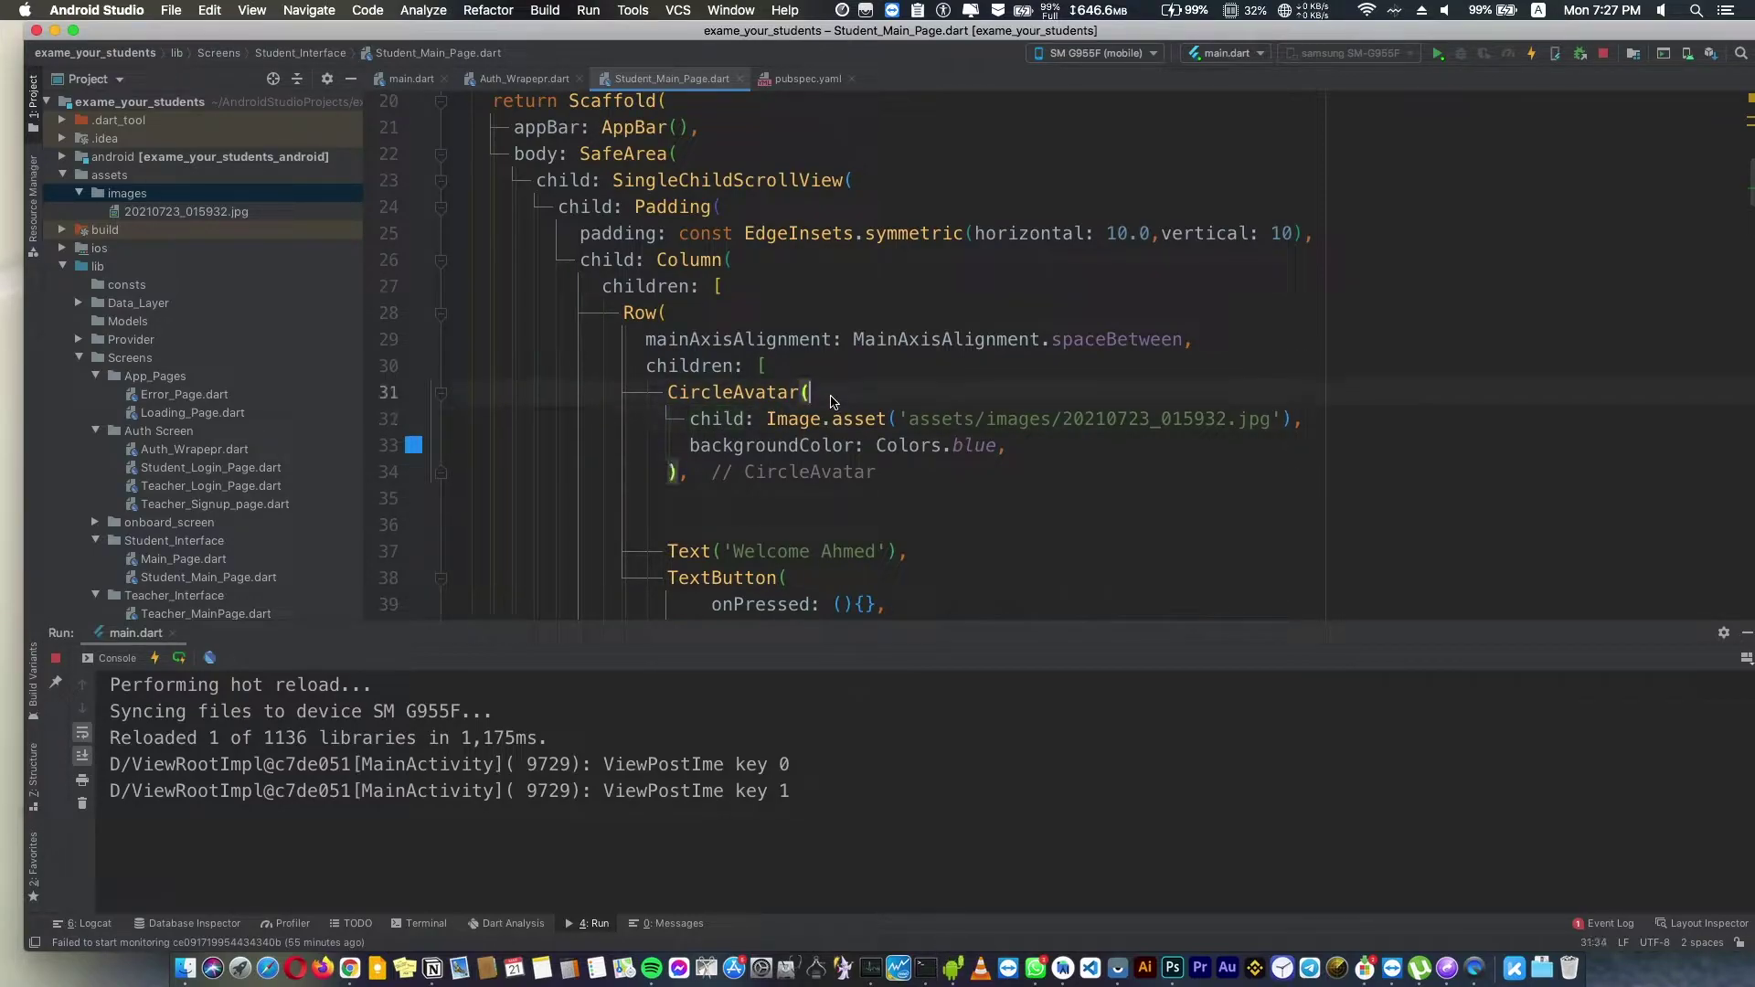
pyautogui.write('radius: ,')
pyautogui.write('50')
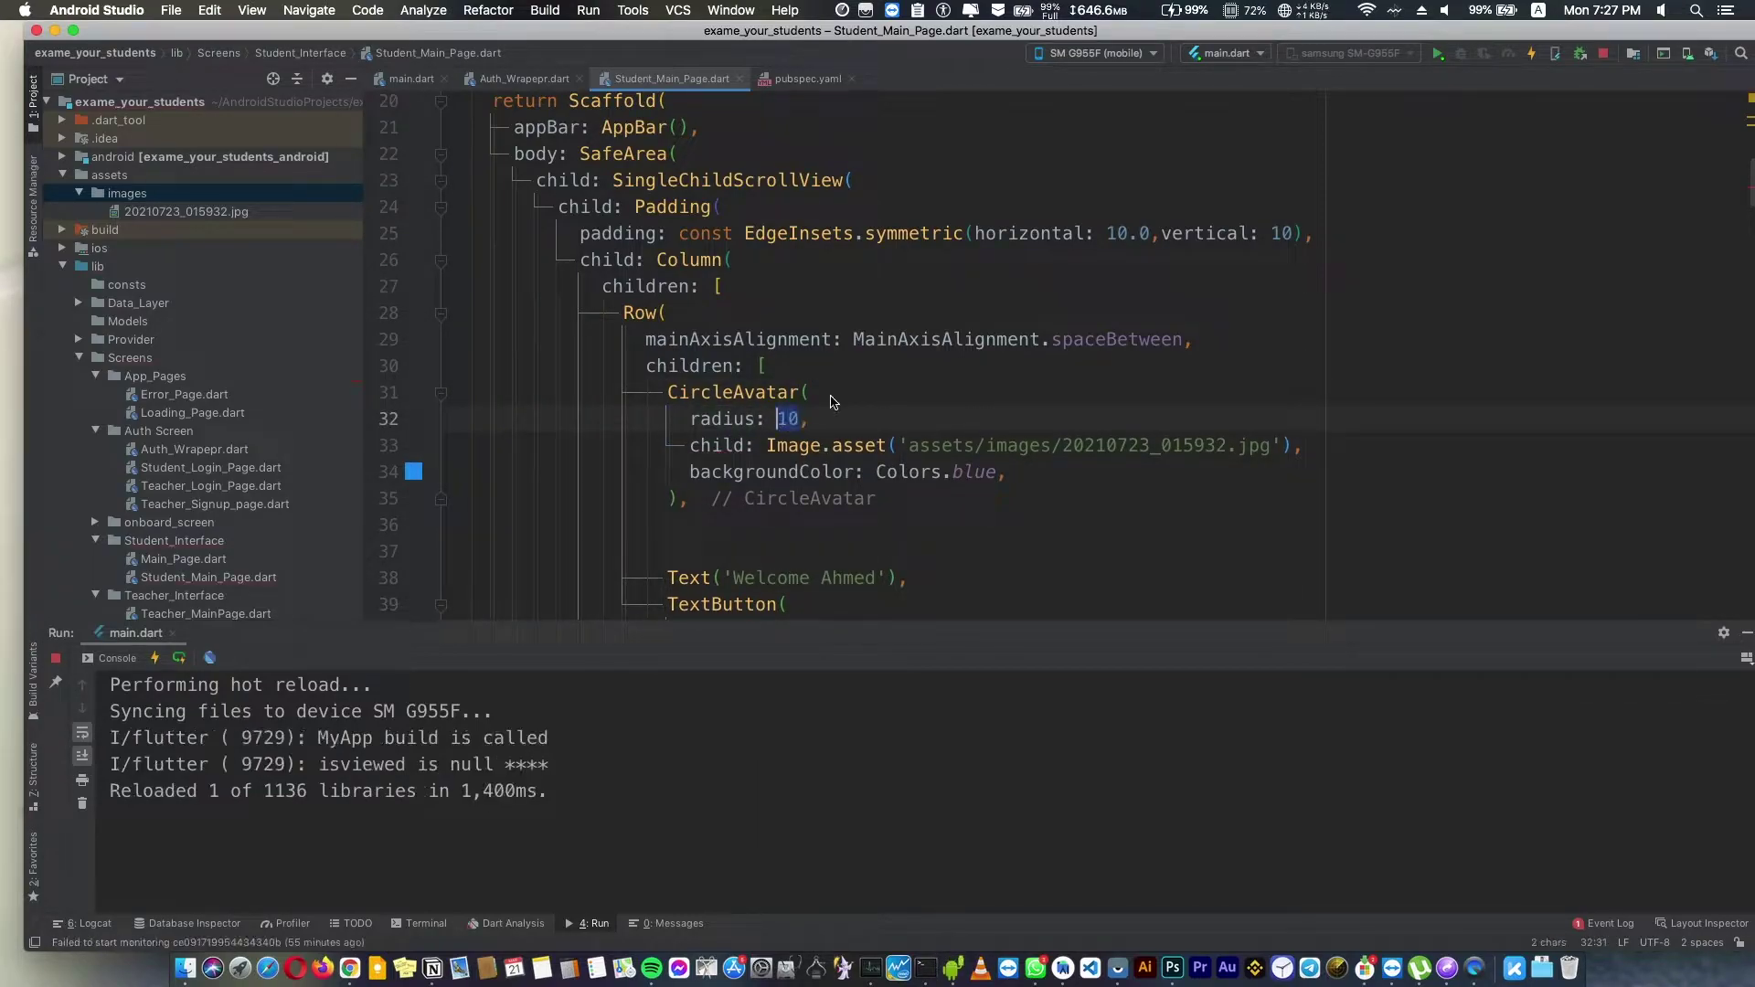
pyautogui.press('super+s')
pyautogui.write('5')
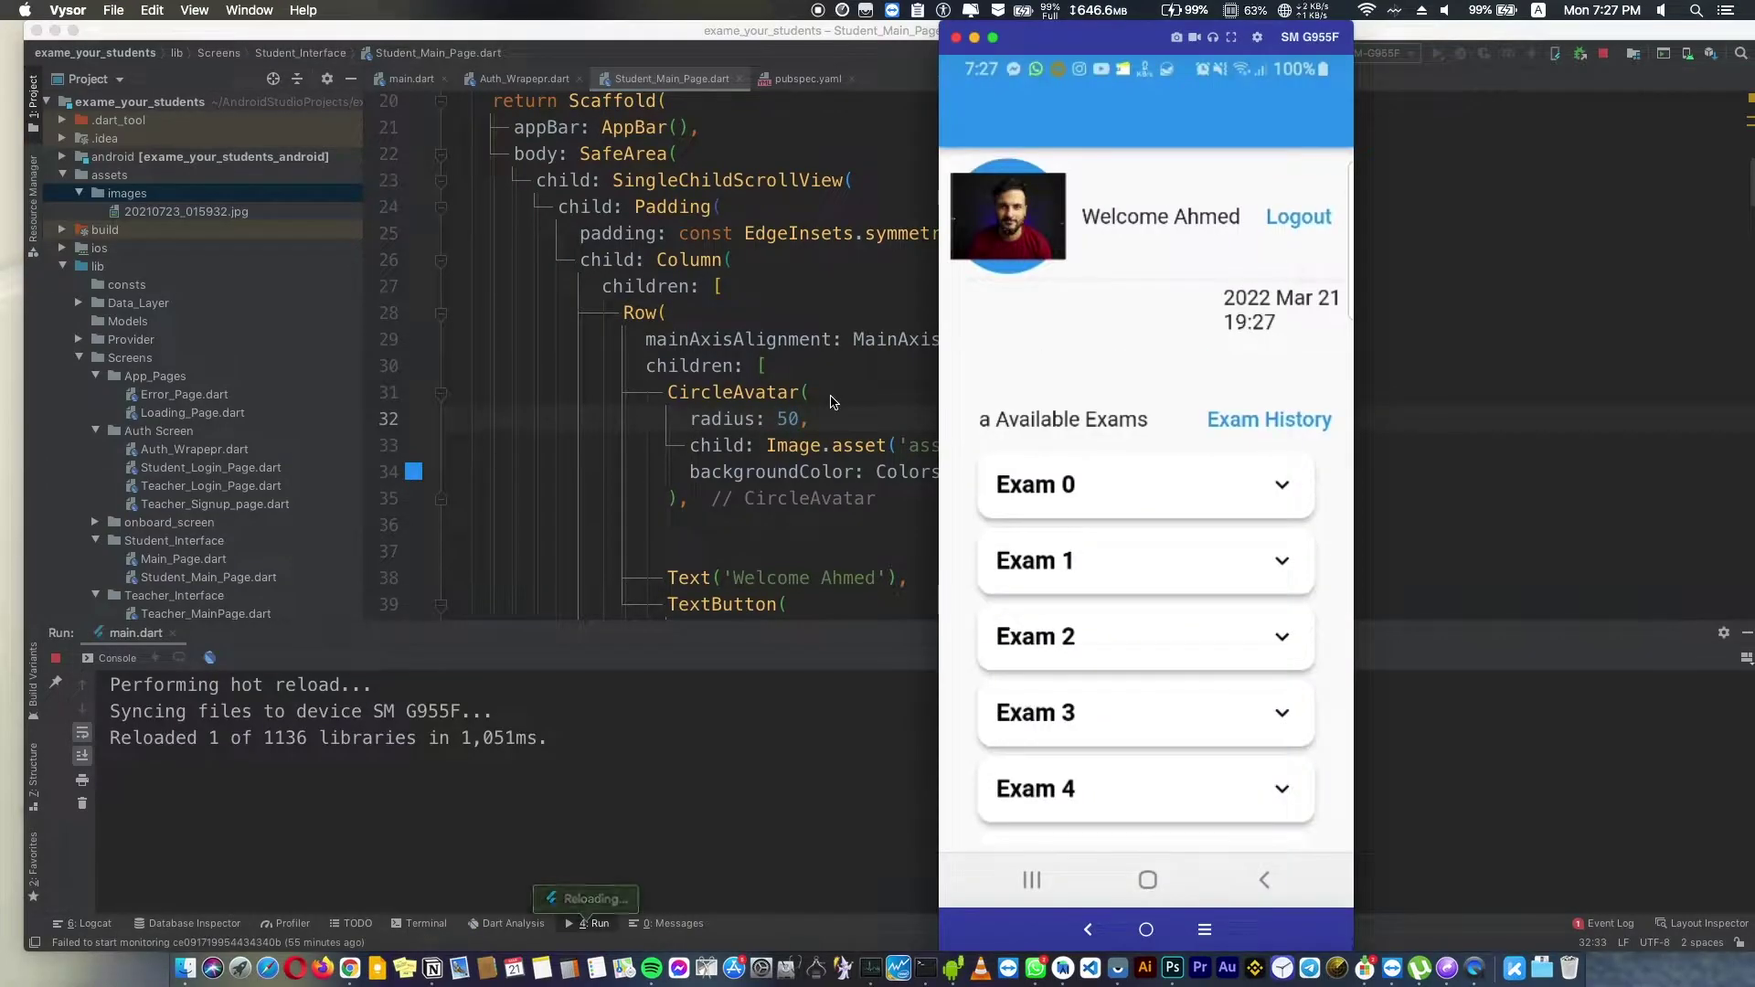
# - Replace the CircleAvatar's radius line with a backgroundImage property
pyautogui.click(827, 416)
pyautogui.moveTo(803, 418); pyautogui.dragTo(692, 418)
pyautogui.write('ba')
pyautogui.press('Return')
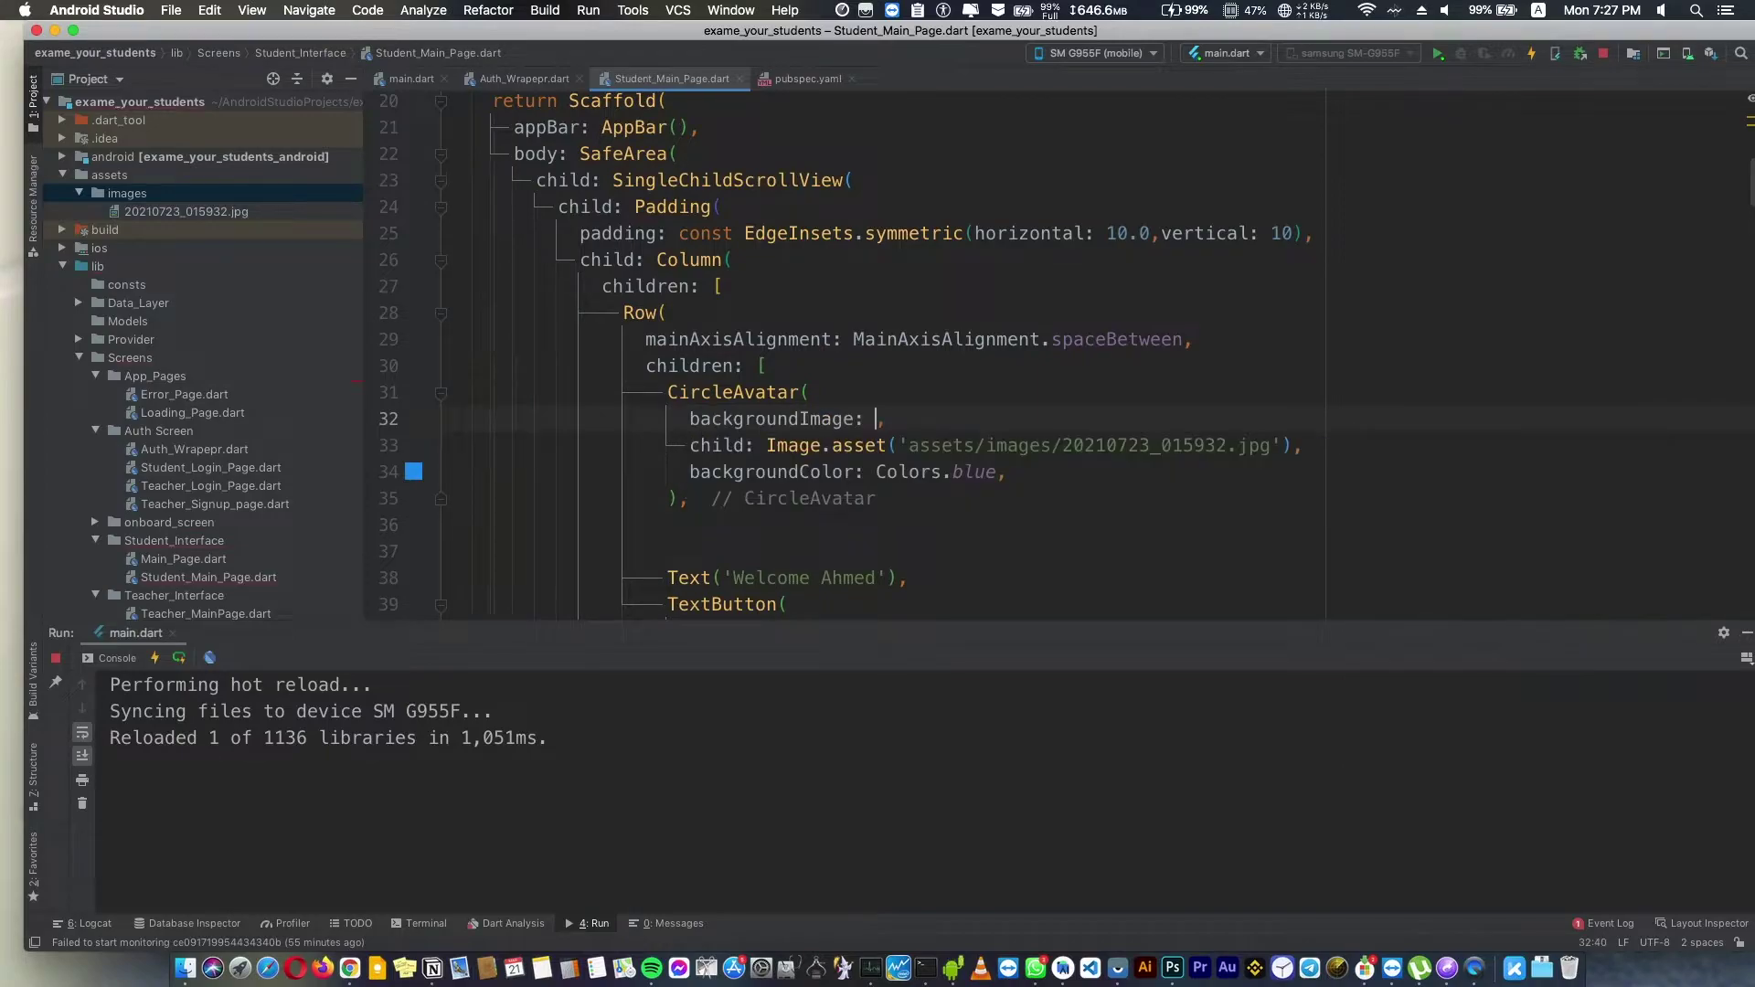
# - Move the Image.asset photo expression from child into backgroundImage and delete the empty child line
pyautogui.moveTo(767, 445); pyautogui.dragTo(1292, 444)
pyautogui.press('super+x')
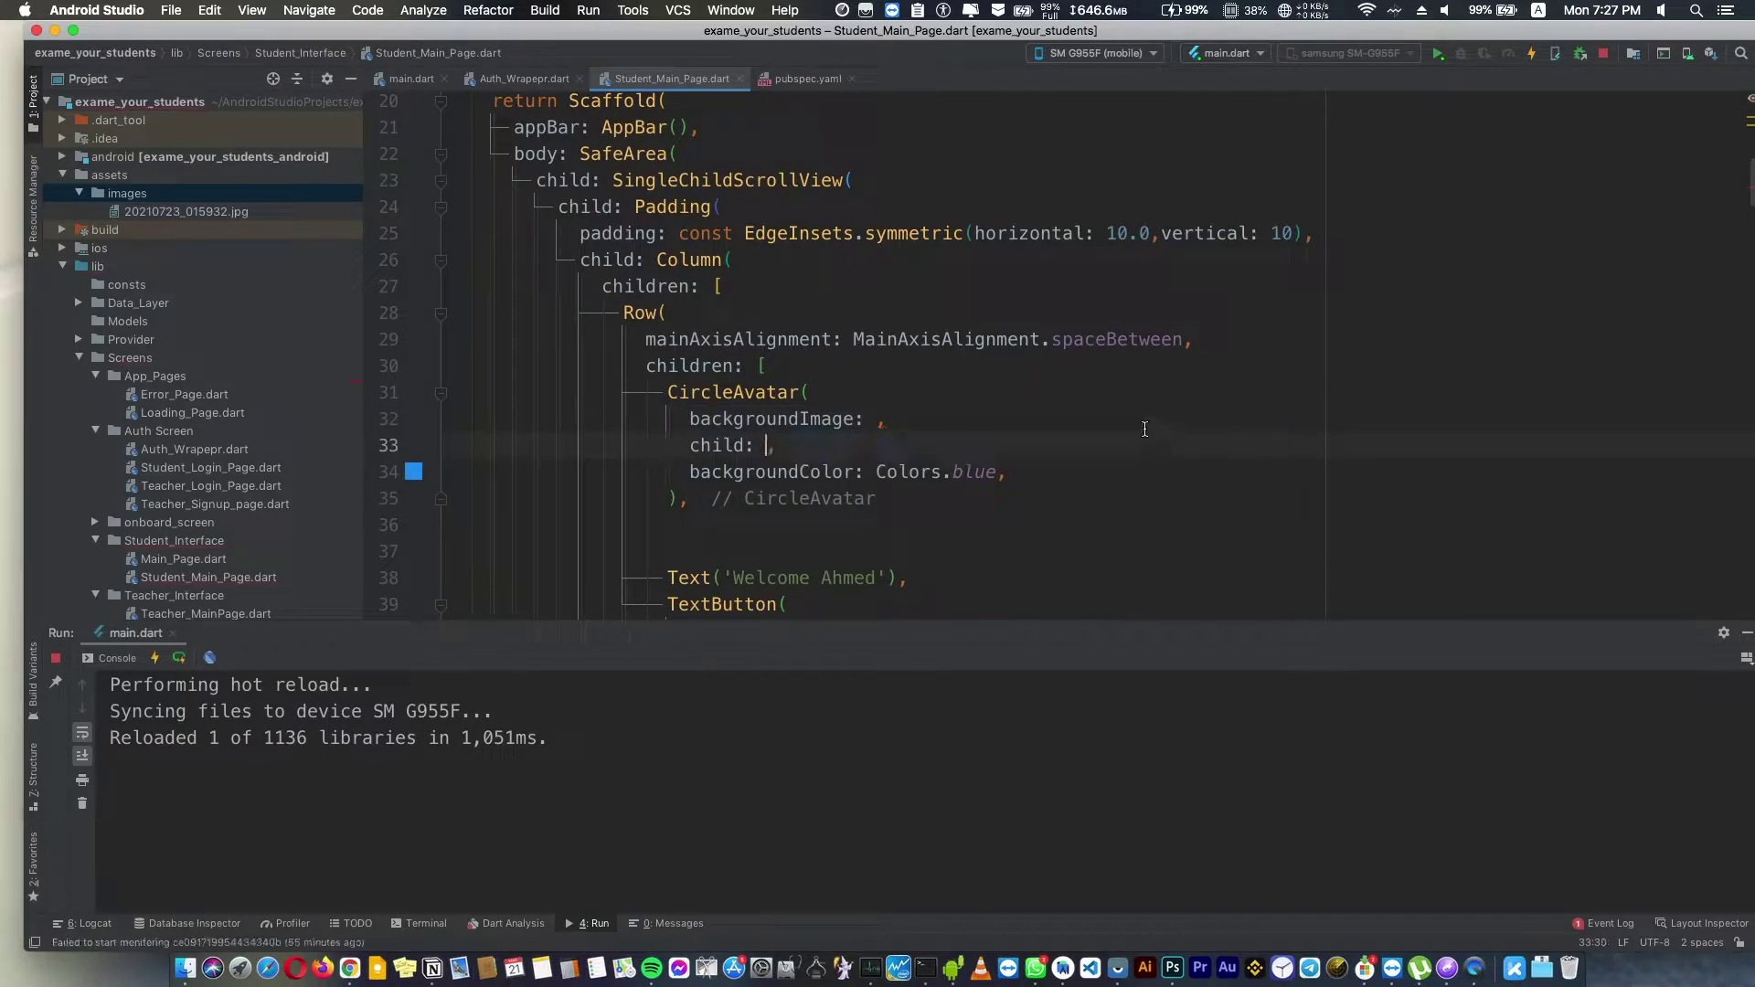
pyautogui.click(873, 419)
pyautogui.press('super+v')
pyautogui.moveTo(785, 446); pyautogui.dragTo(690, 446)
pyautogui.press('BackSpace')
pyautogui.press('BackSpace')
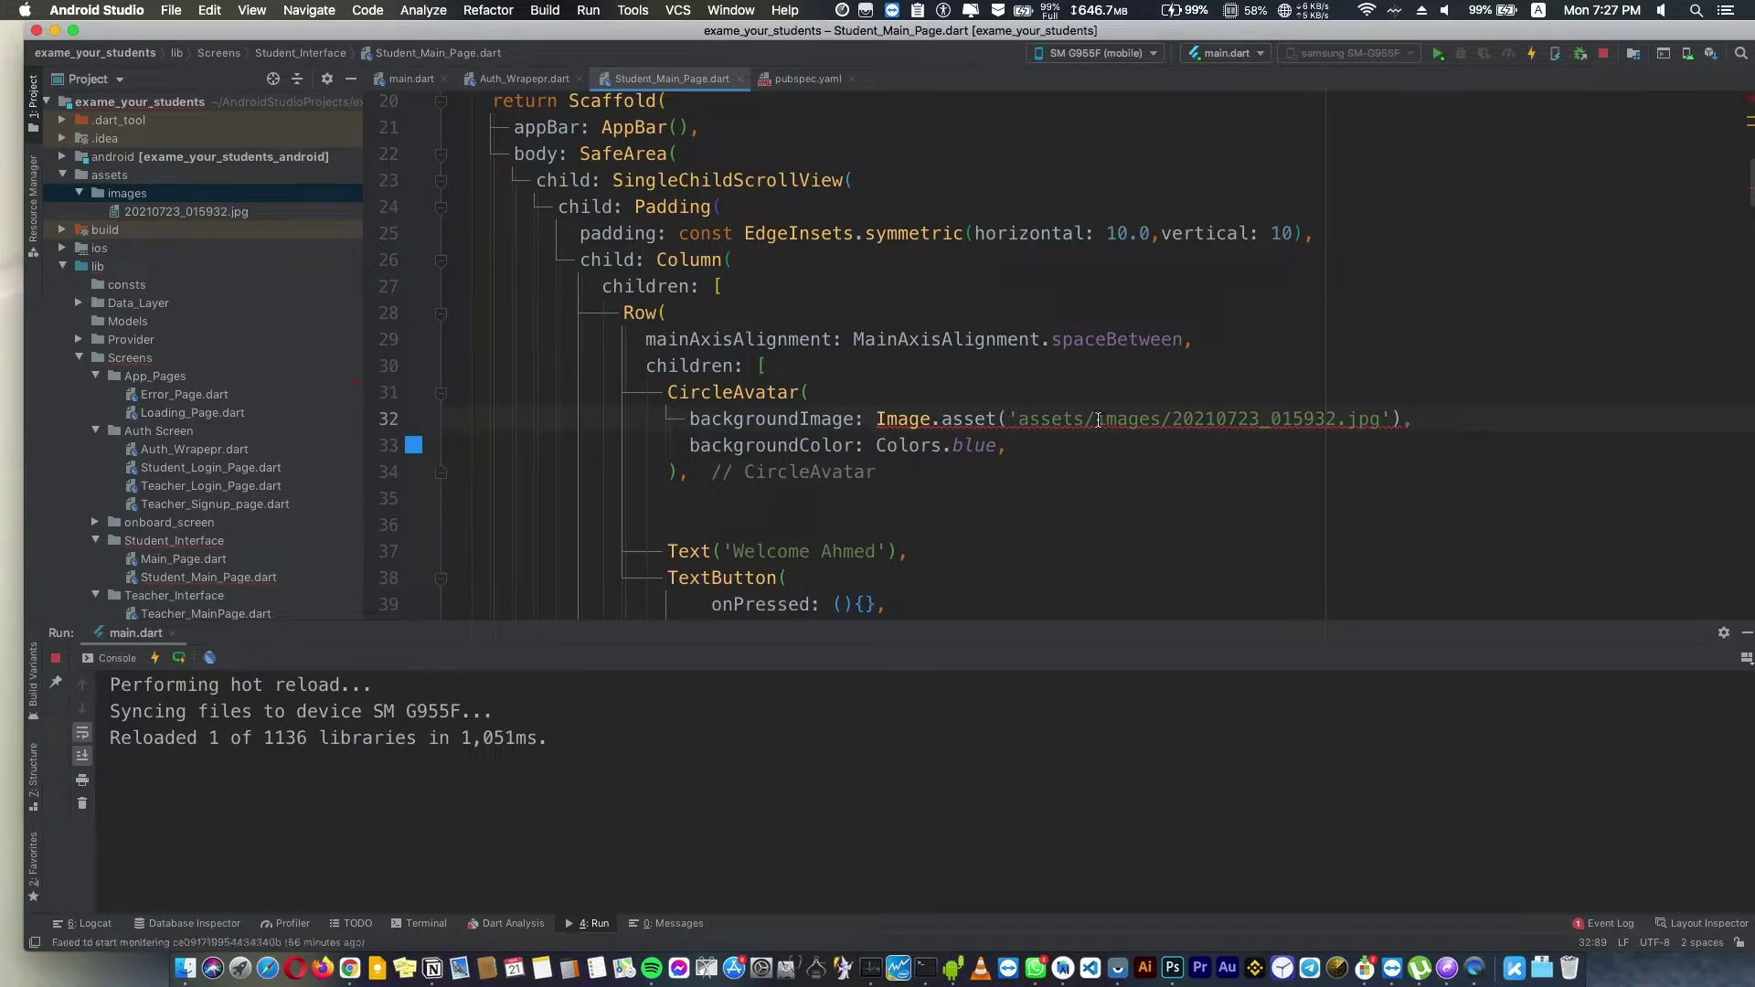
pyautogui.moveTo(1207, 421)
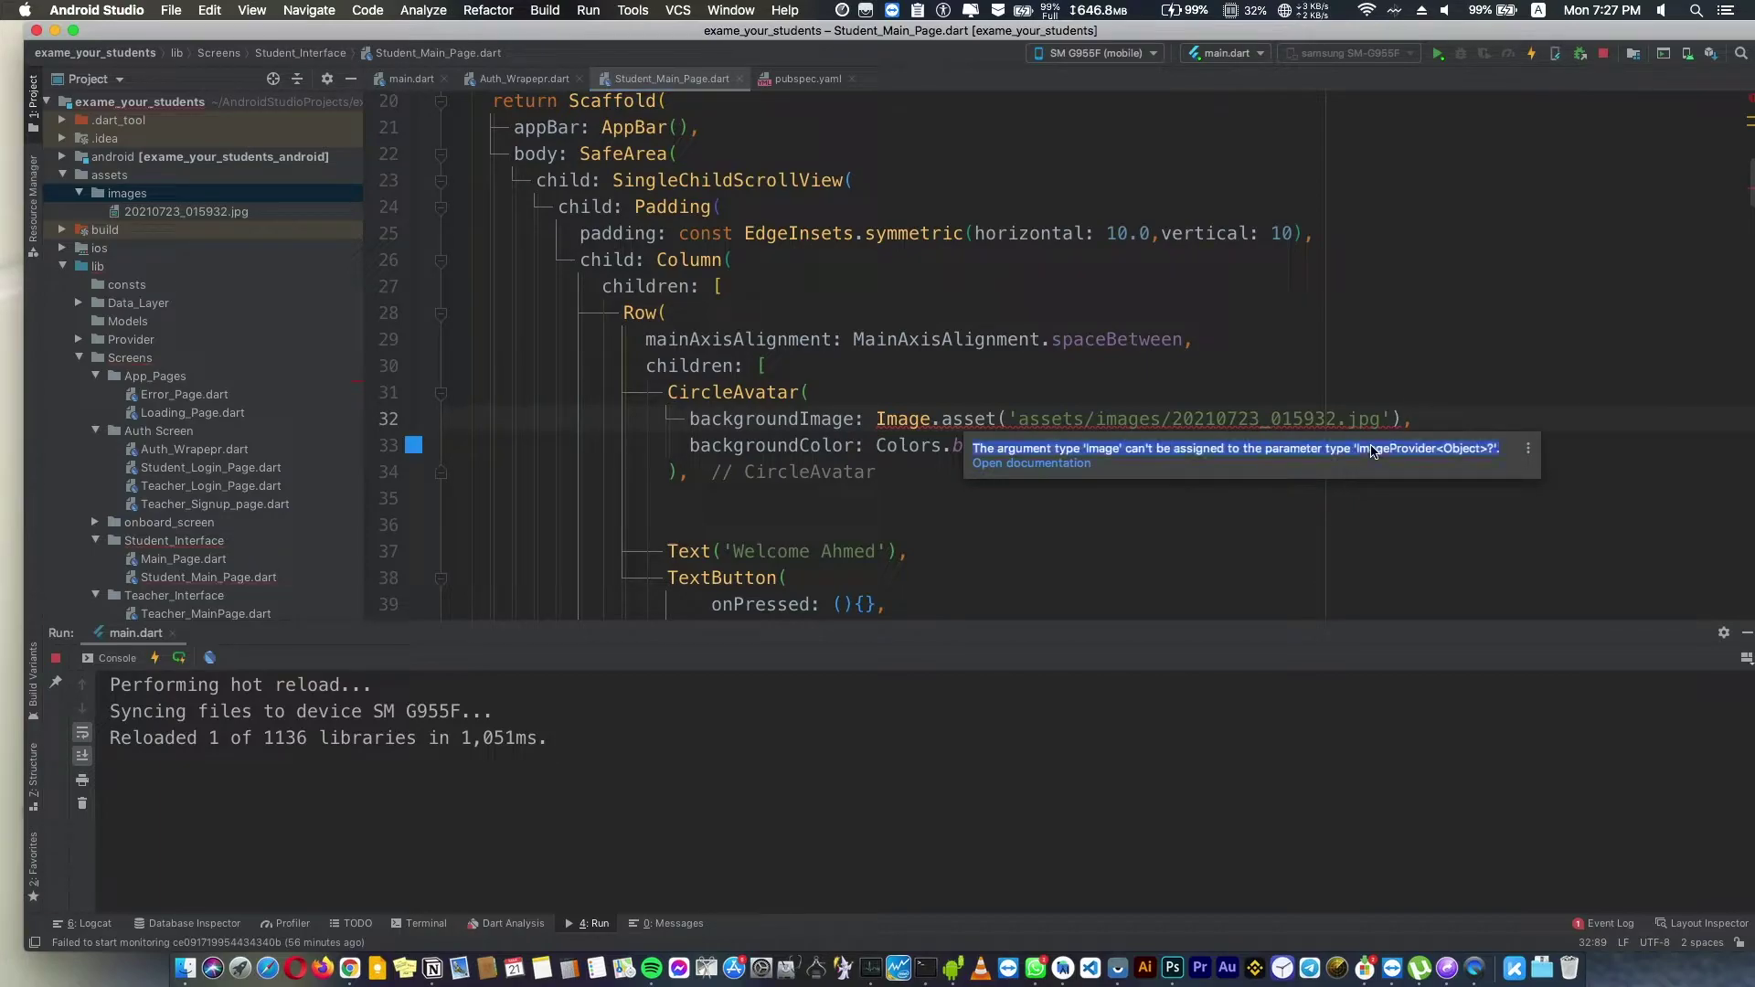
# - Swap Image.asset for AssetImage with the photo path, then hot restart the app
pyautogui.moveTo(876, 418)
pyautogui.mouseDown()
pyautogui.moveTo(1005, 419)
pyautogui.moveTo(873, 418)
pyautogui.mouseUp()
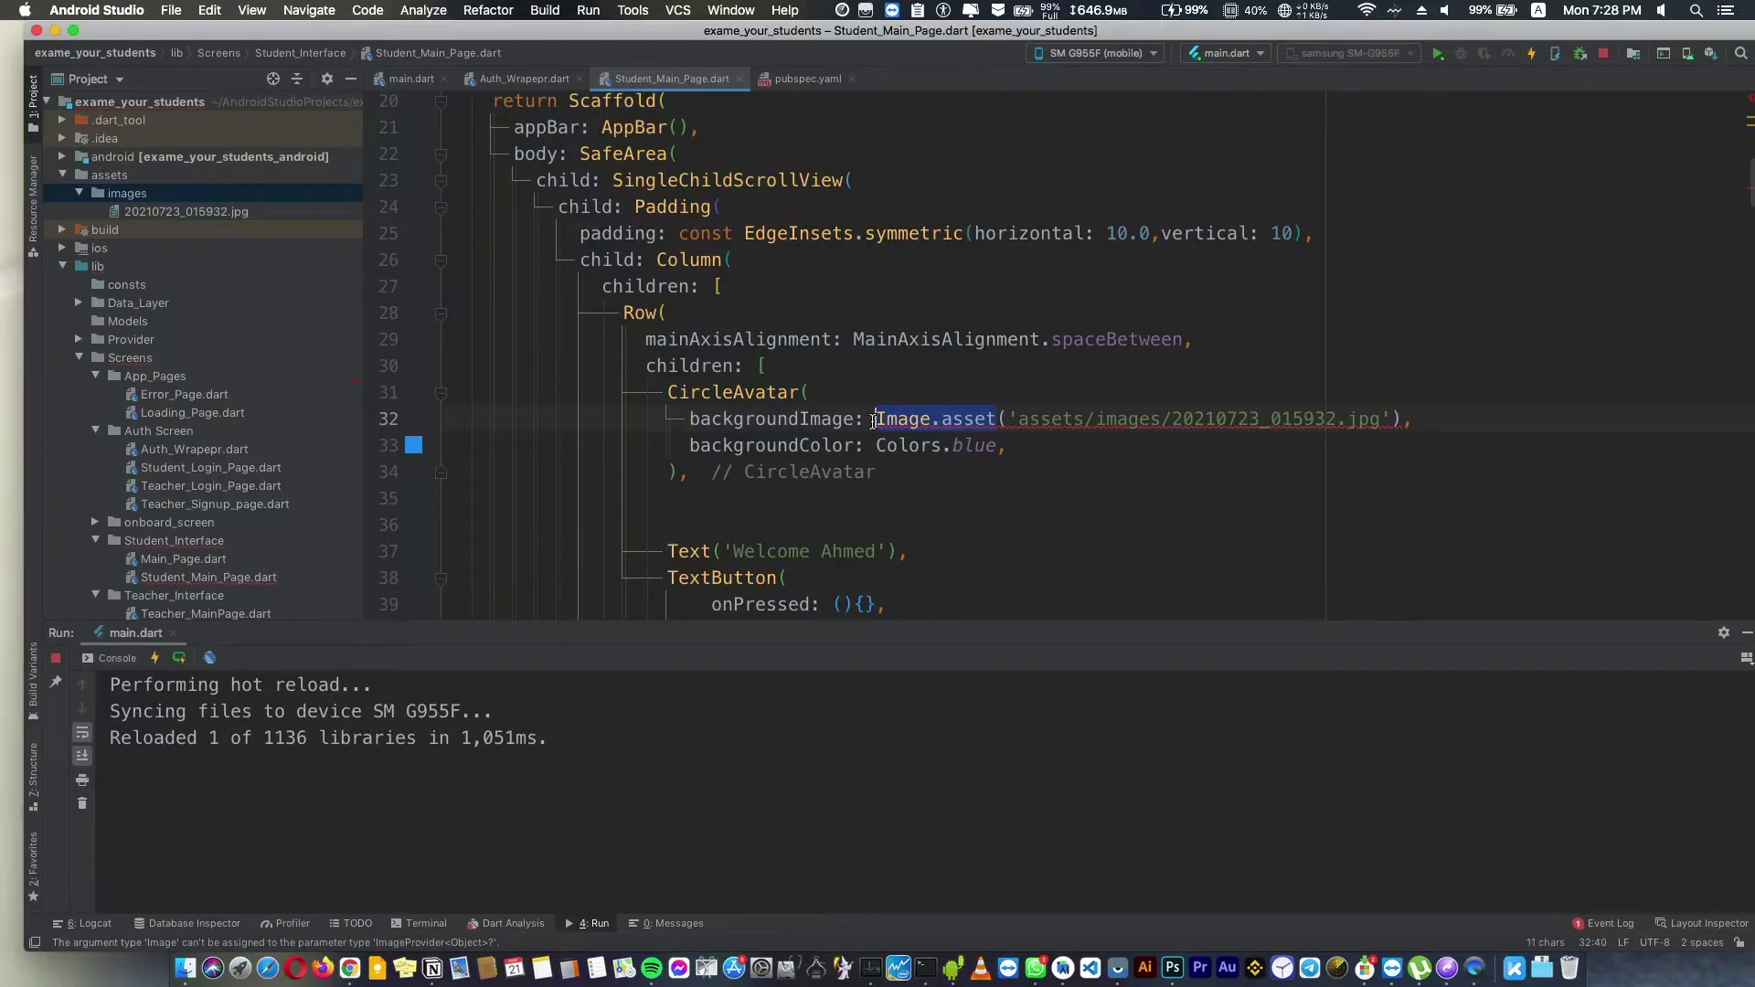
pyautogui.write('AssetImage')
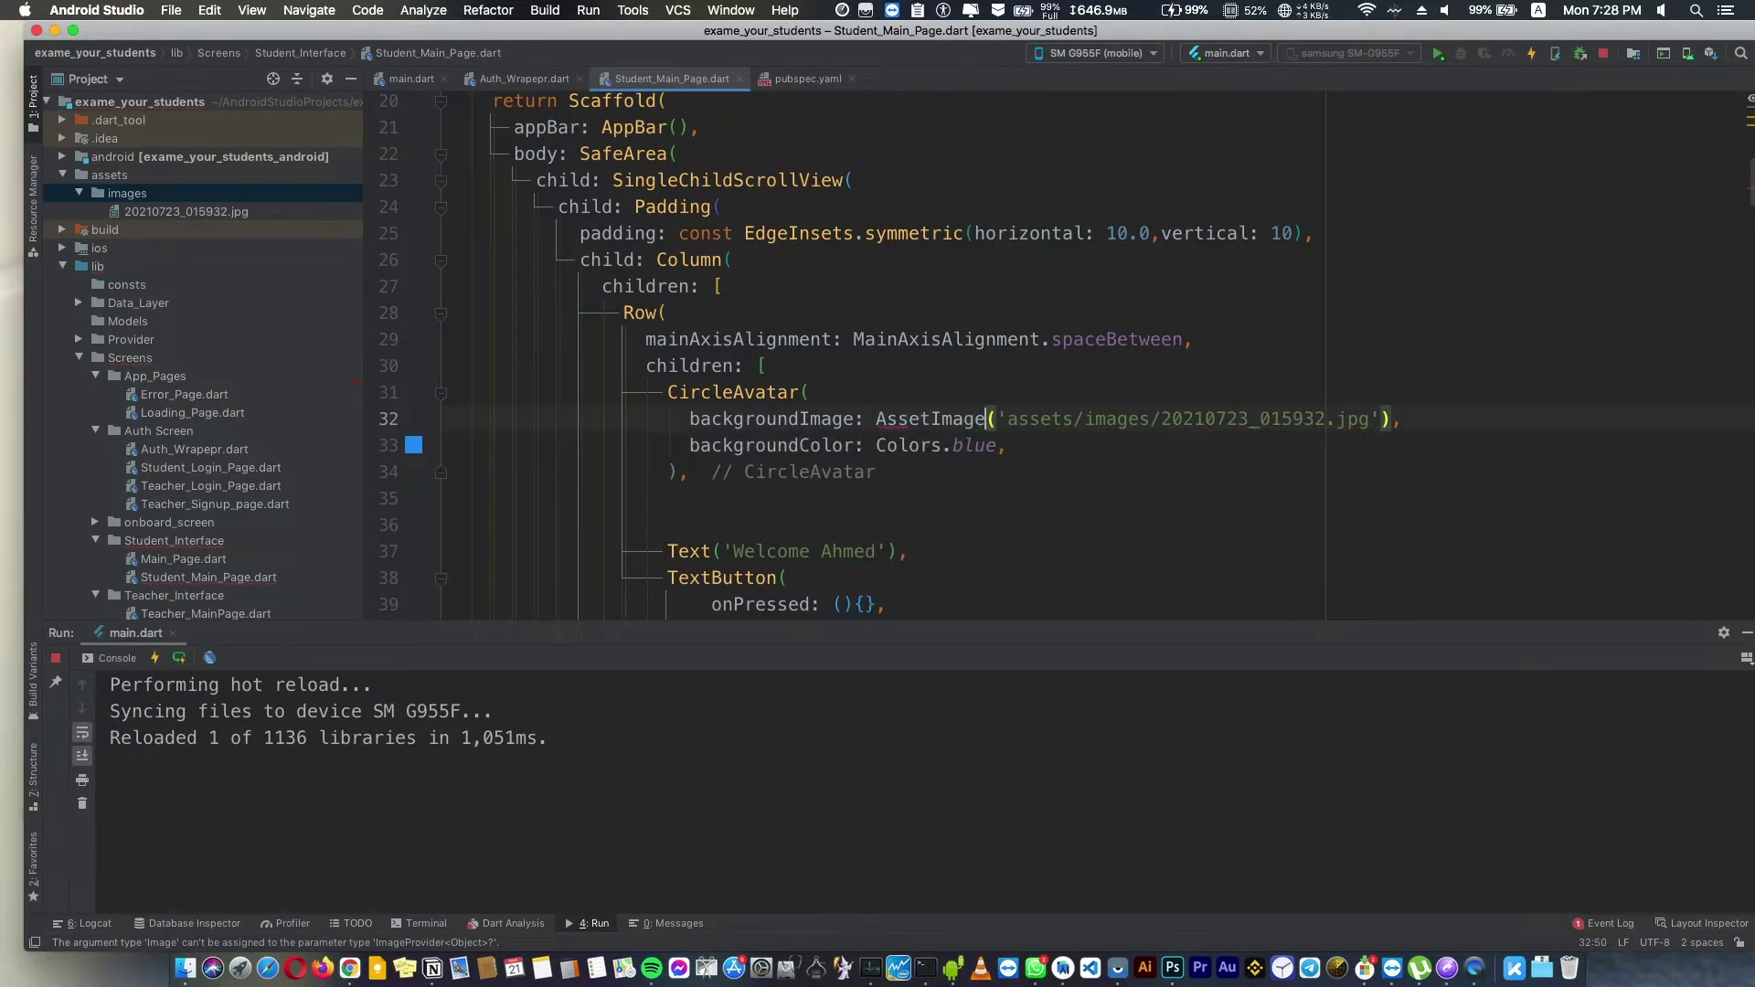
pyautogui.hotkey('ctrl', 'shift', '\\')
pyautogui.click(953, 969)
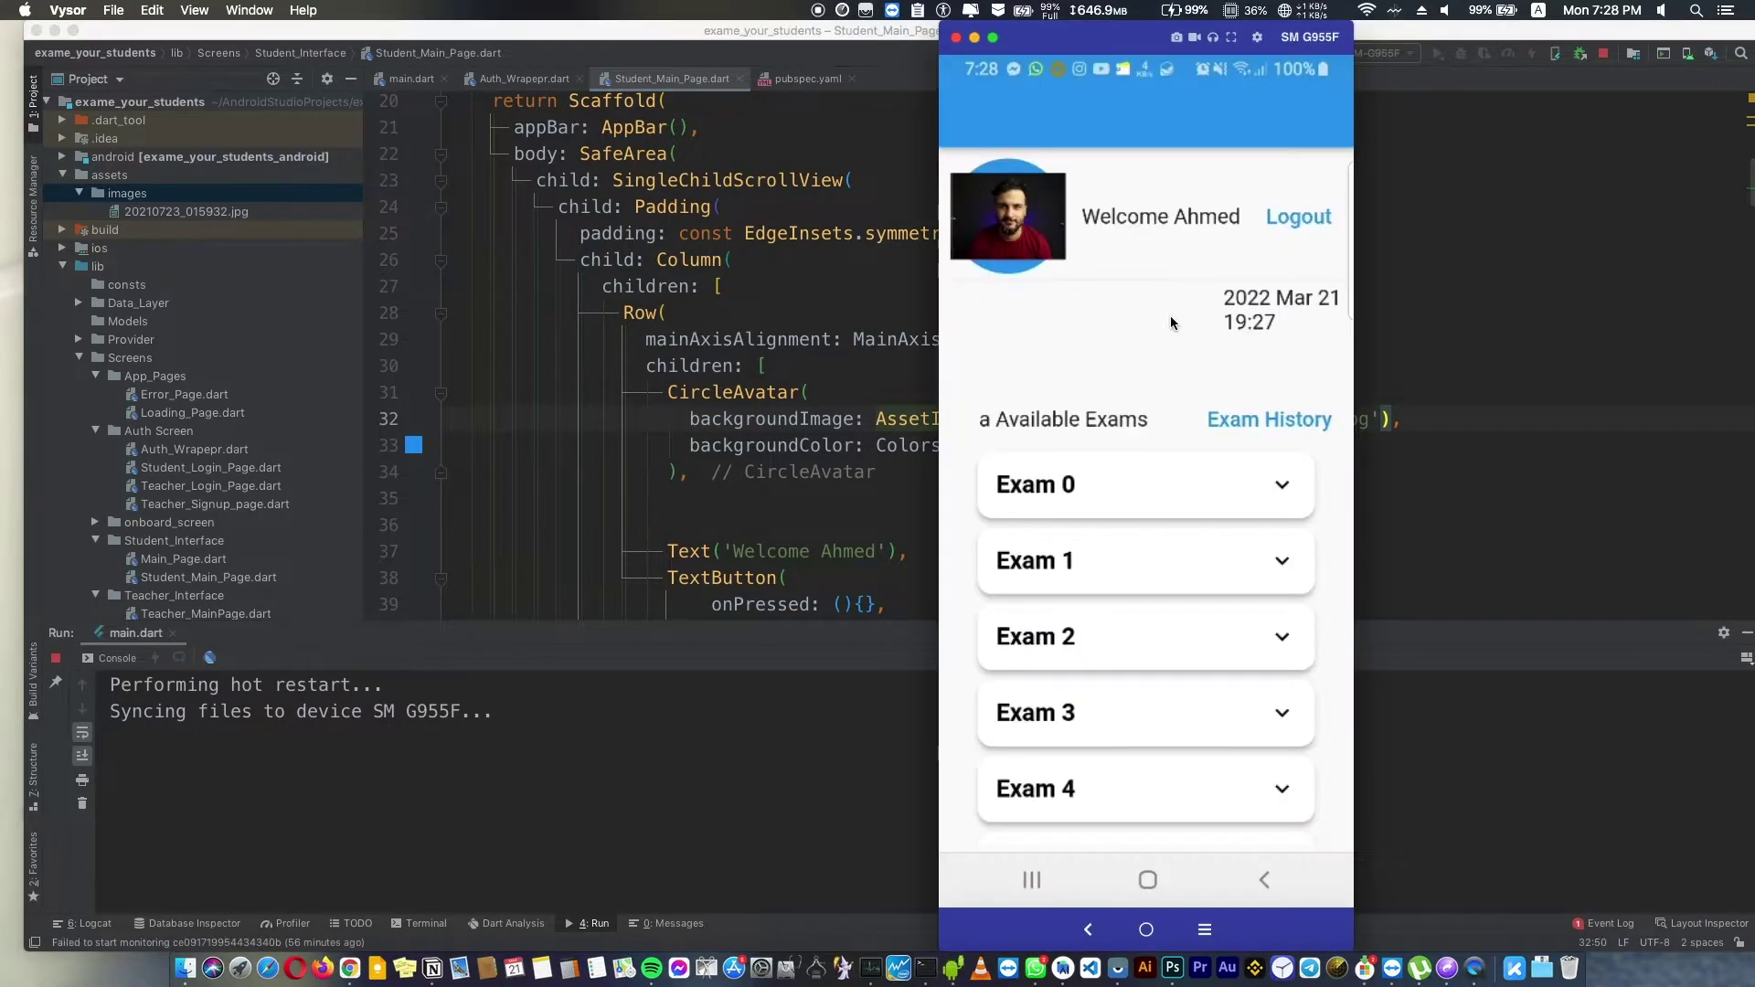
pyautogui.press('super+Tab')
pyautogui.click(809, 392)
pyautogui.write('r')
# - Add radius: 50 back to the CircleAvatar and hot reload
pyautogui.press('Tab')
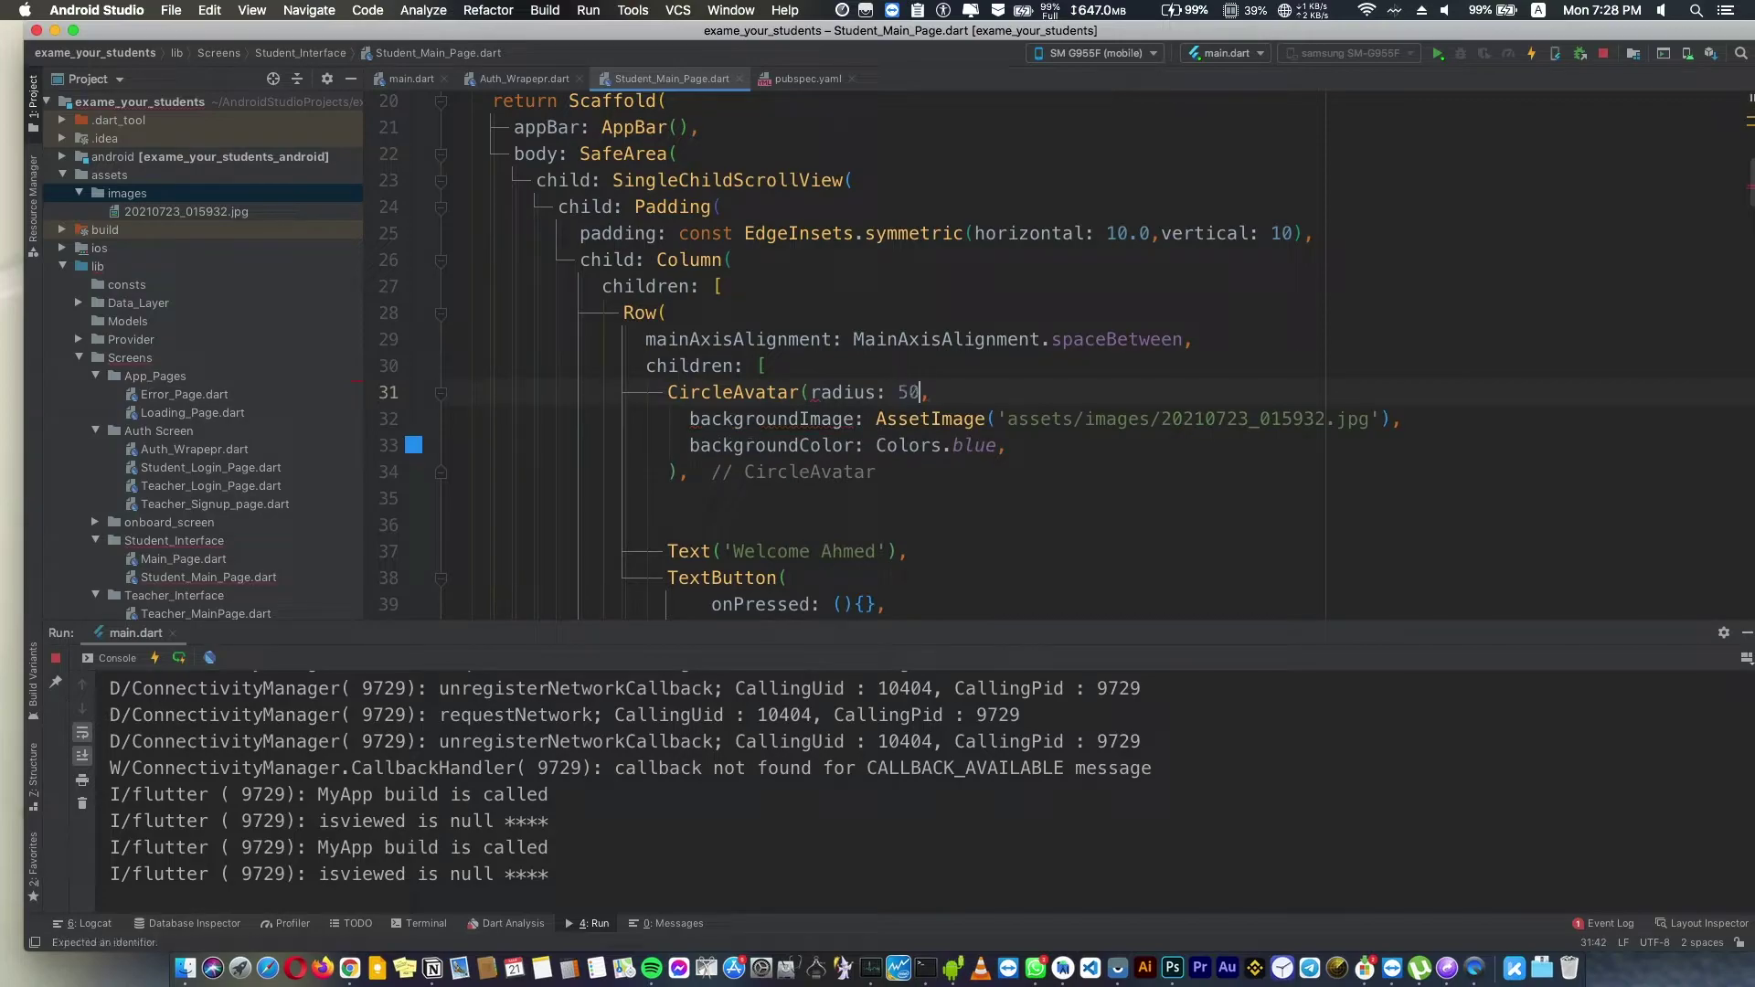
pyautogui.write('50,')
pyautogui.hotkey('ctrl', '\\')
pyautogui.click(954, 968)
pyautogui.press('super+Tab')
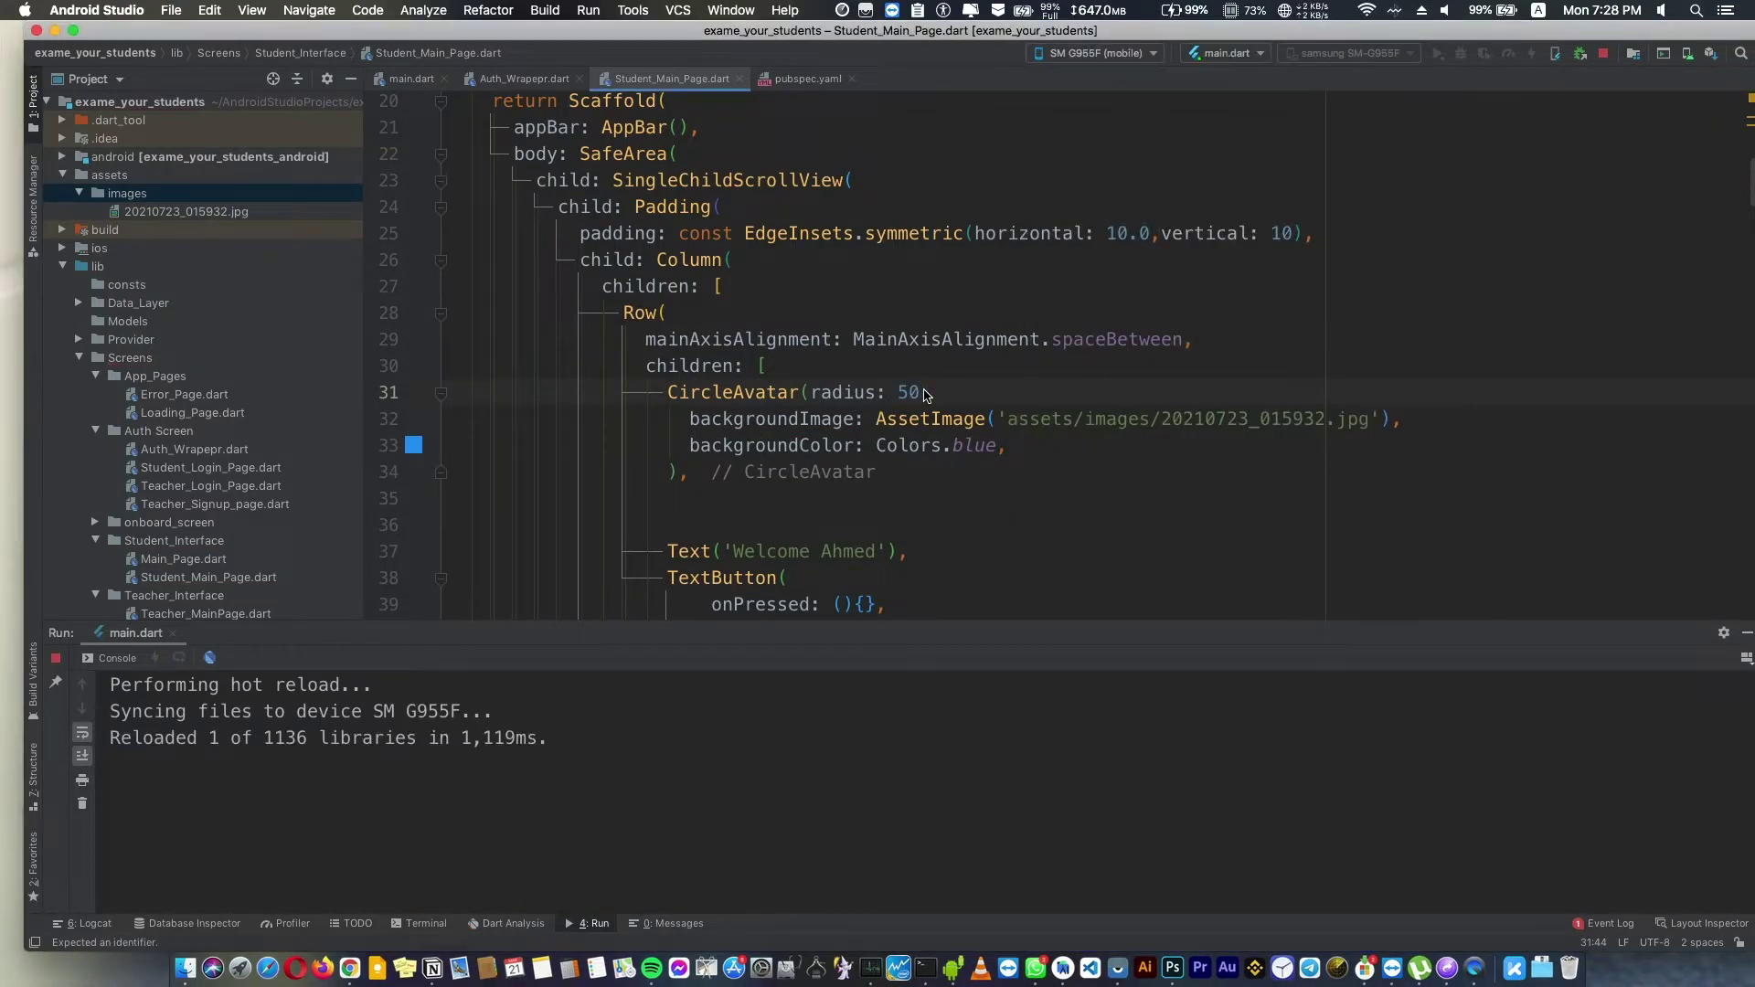
pyautogui.write('1')
# - Try a 150 radius with hot reload, then shrink it to 20 and reload
pyautogui.hotkey('ctrl', '\\')
pyautogui.press('super+Tab')
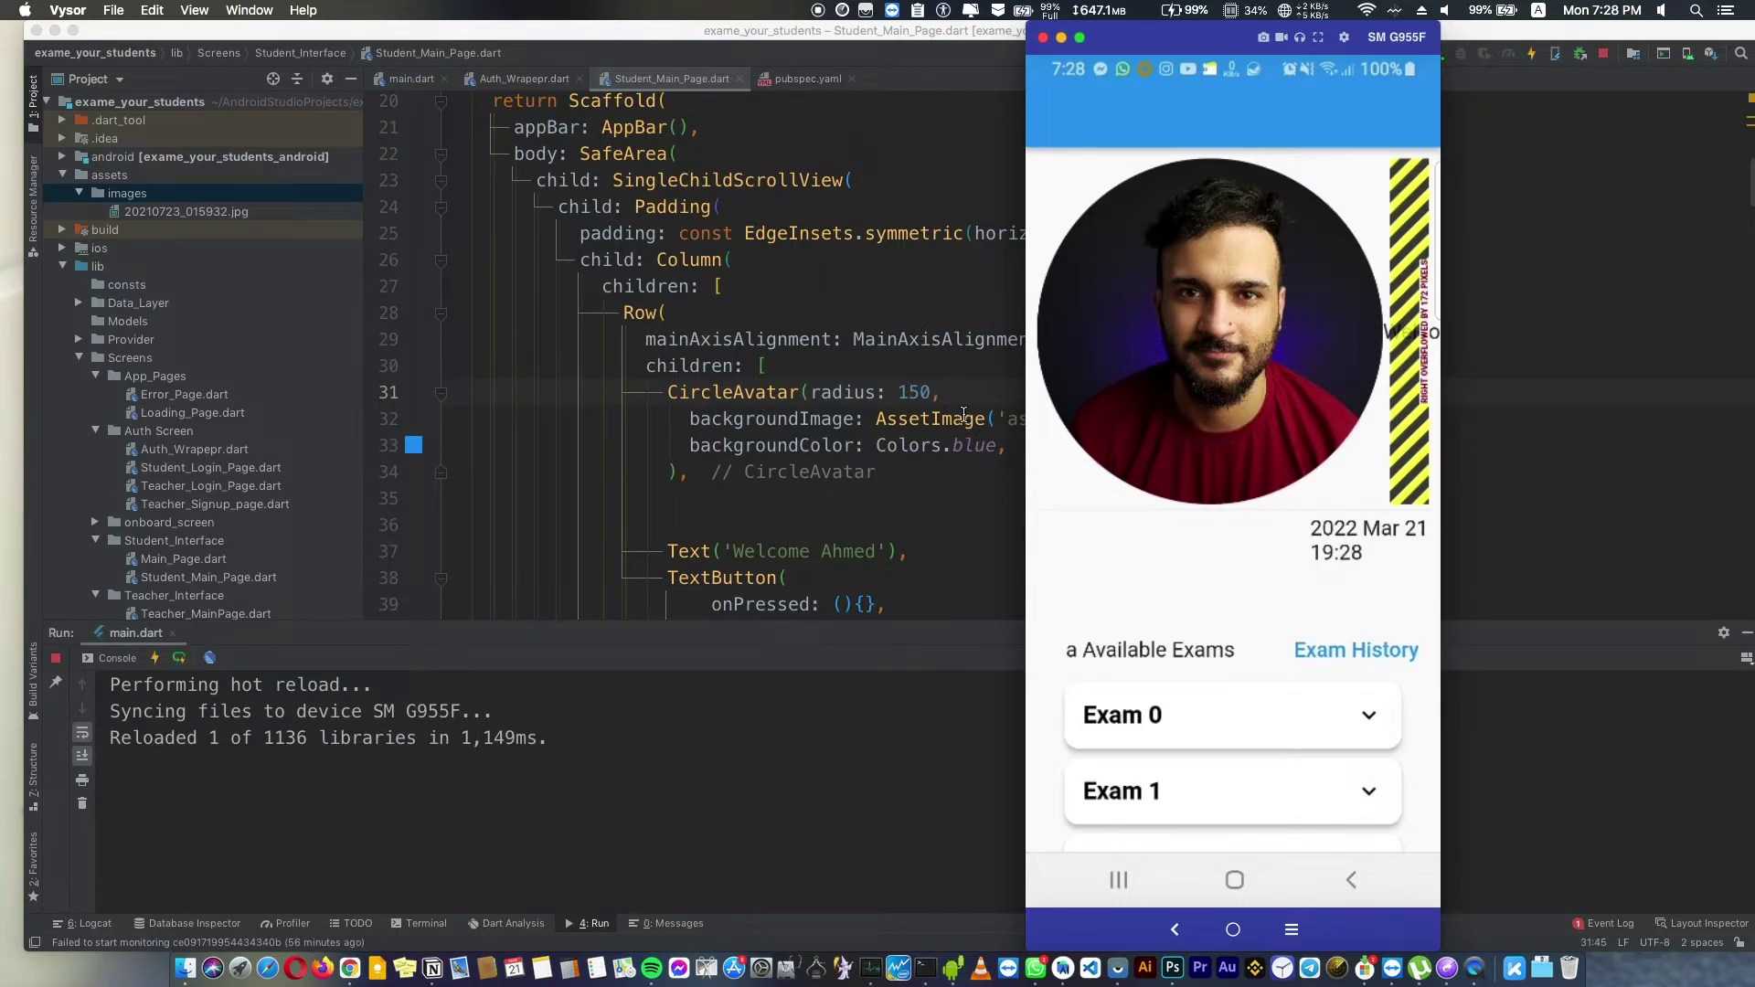
pyautogui.press('super+z')
pyautogui.press('super+s')
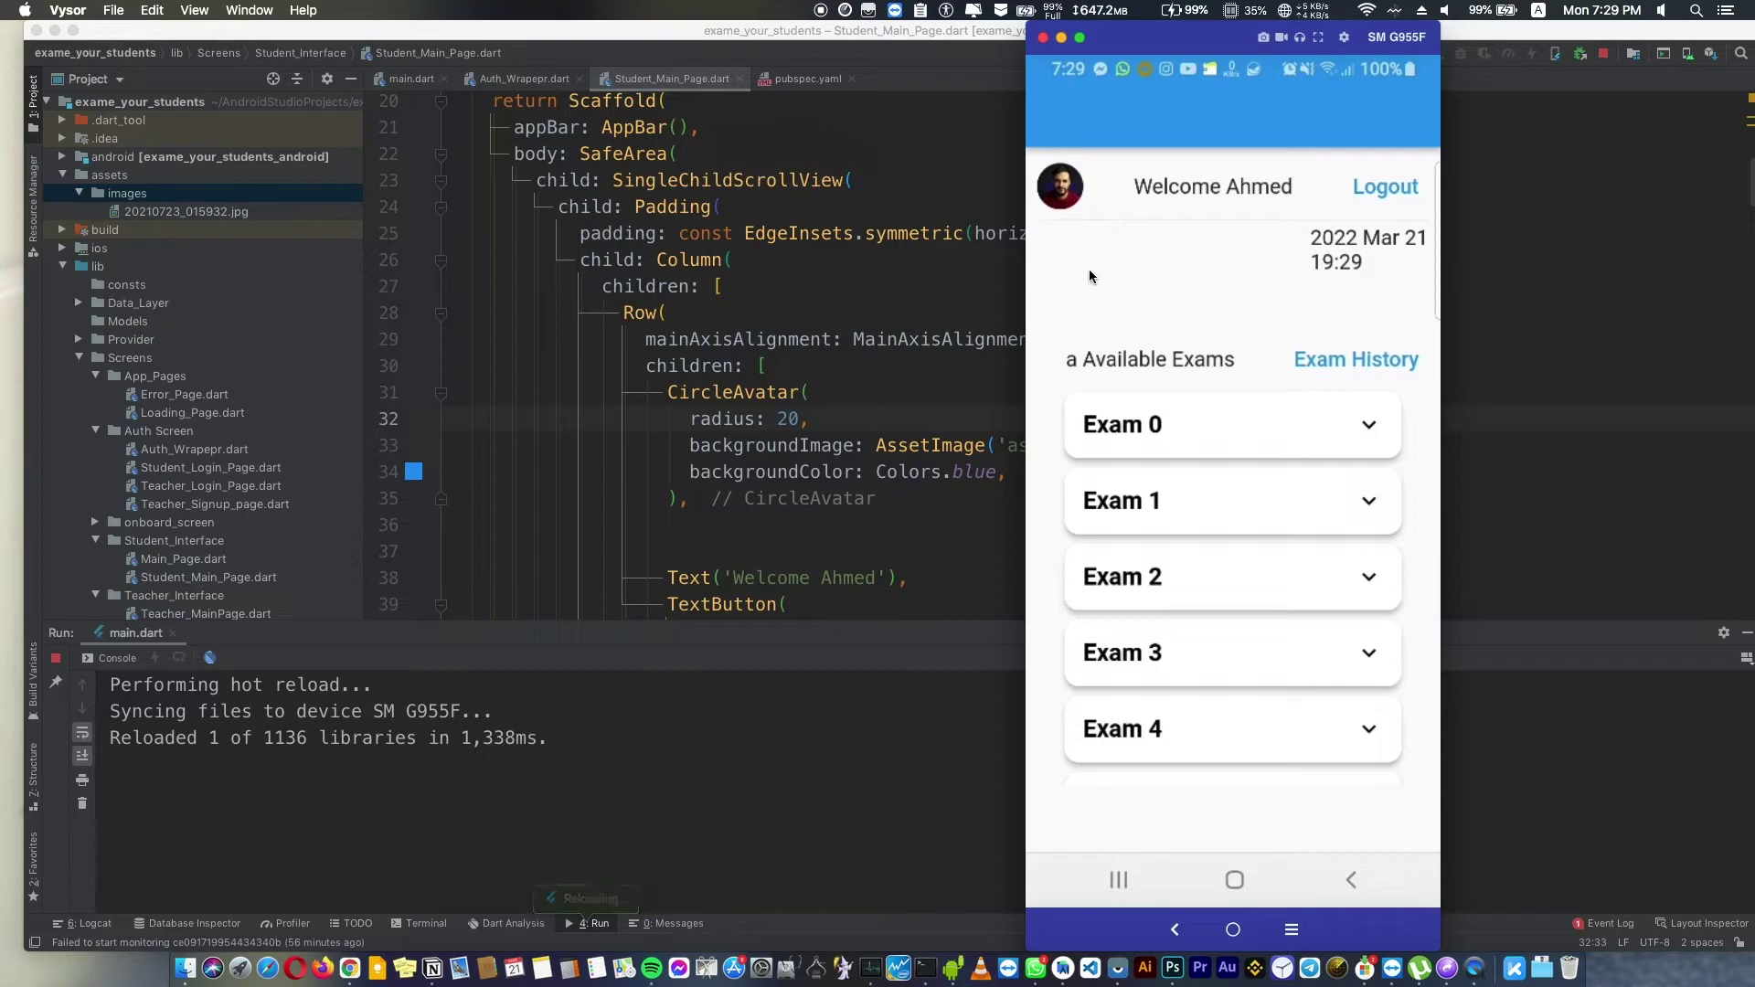